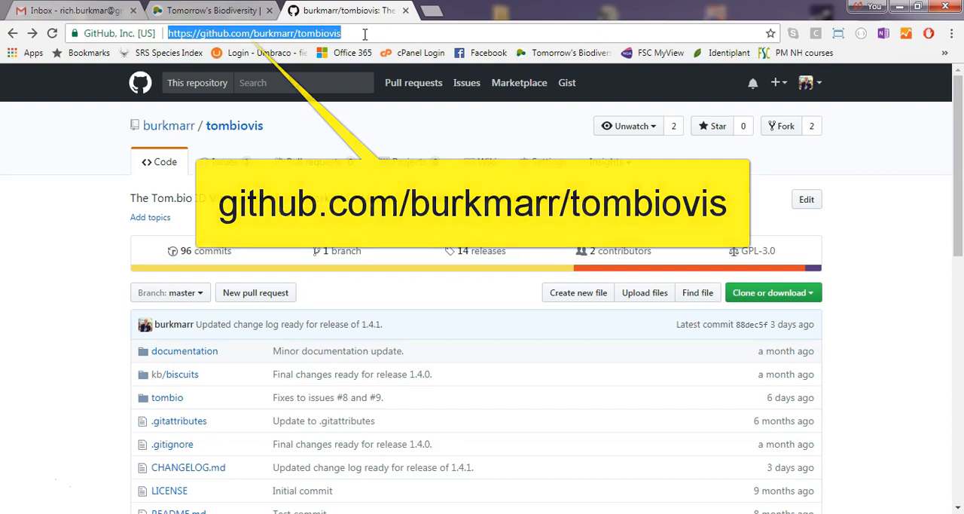
# Download the Version 1.4.1 source code zip from the releases of the tombiovis repository.
pyautogui.click(361, 302)
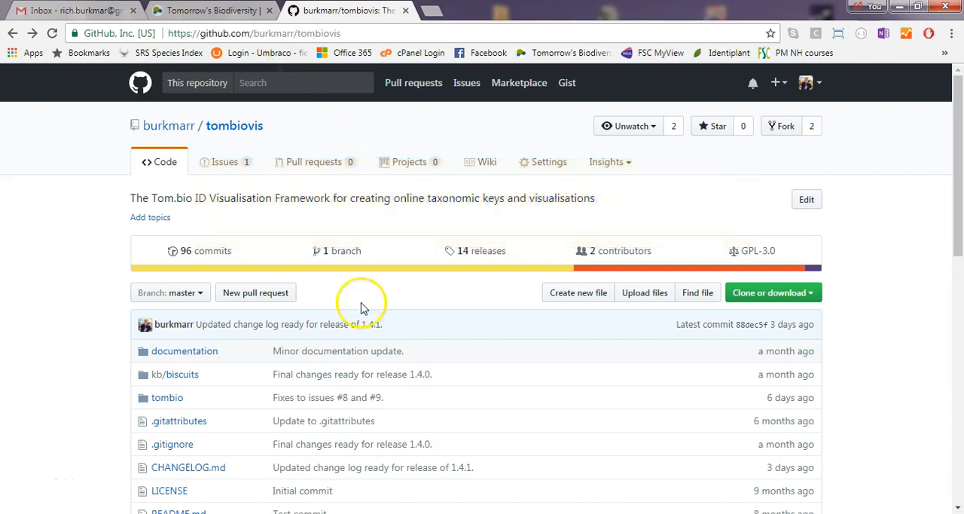
pyautogui.click(491, 255)
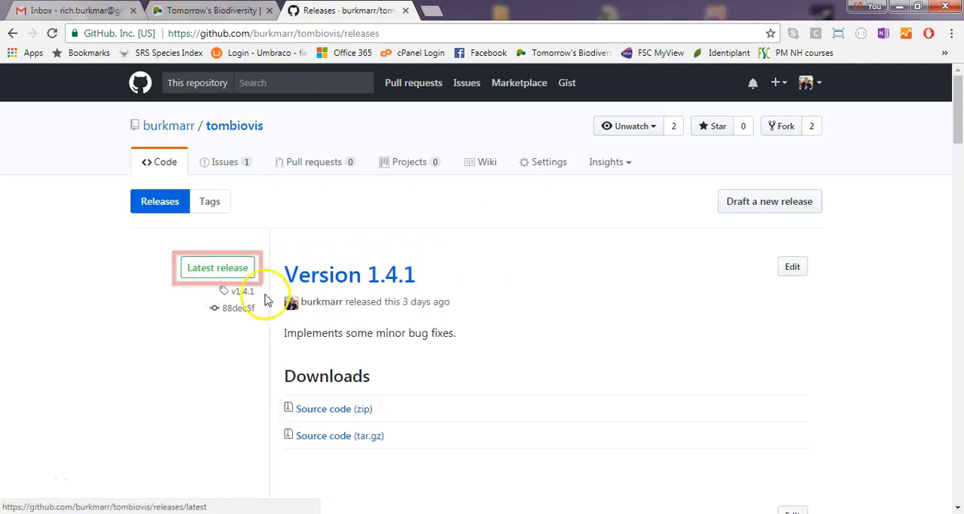
pyautogui.click(325, 413)
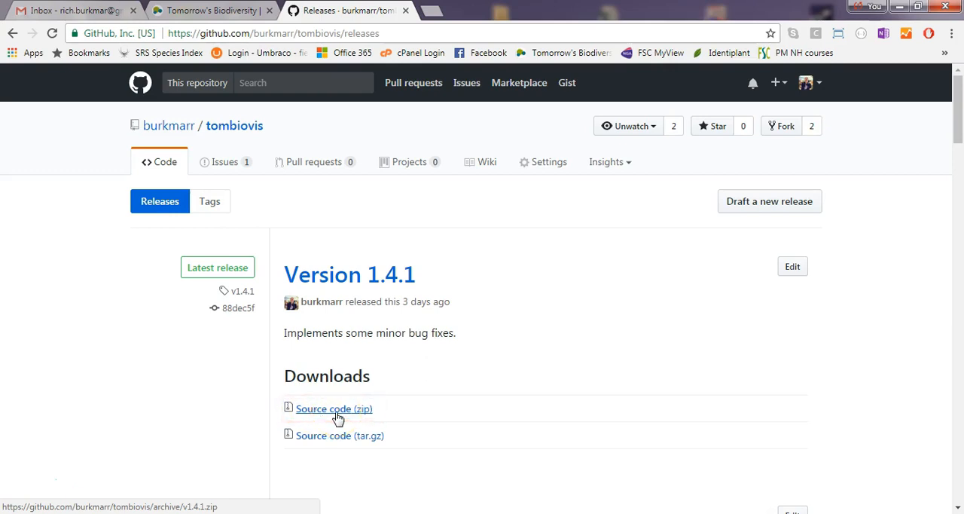
pyautogui.click(338, 418)
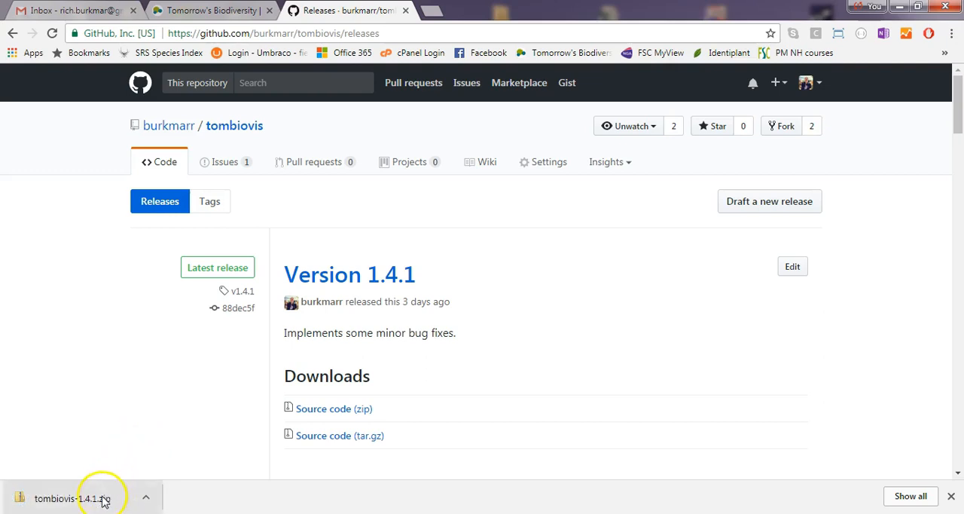
# Locate the downloaded tombiovis-1.4.1.zip in its folder and extract all its files to the Desktop.
pyautogui.rightClick(103, 502)
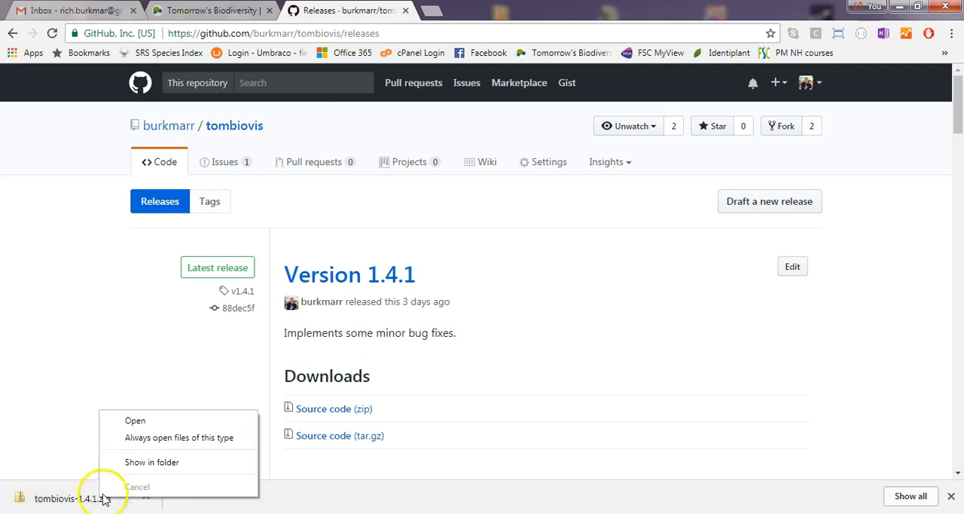
pyautogui.click(161, 463)
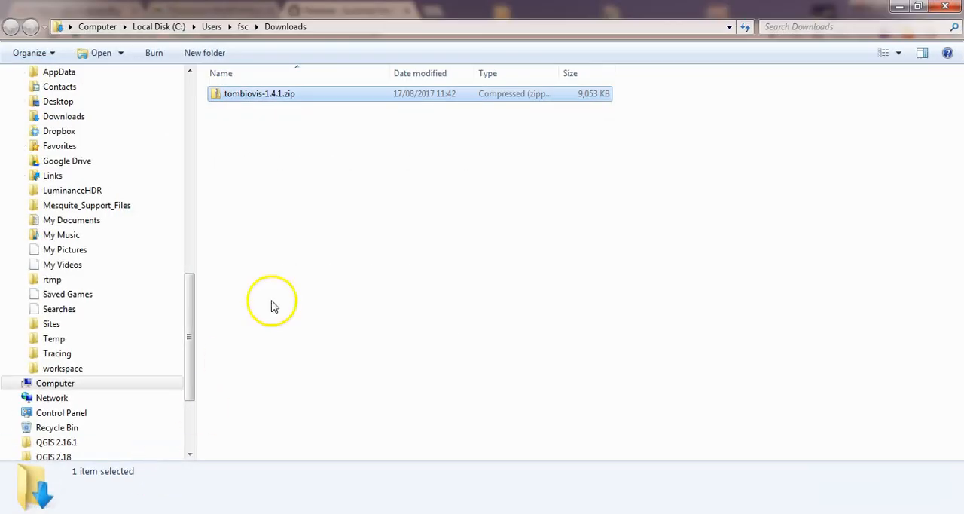
pyautogui.rightClick(259, 94)
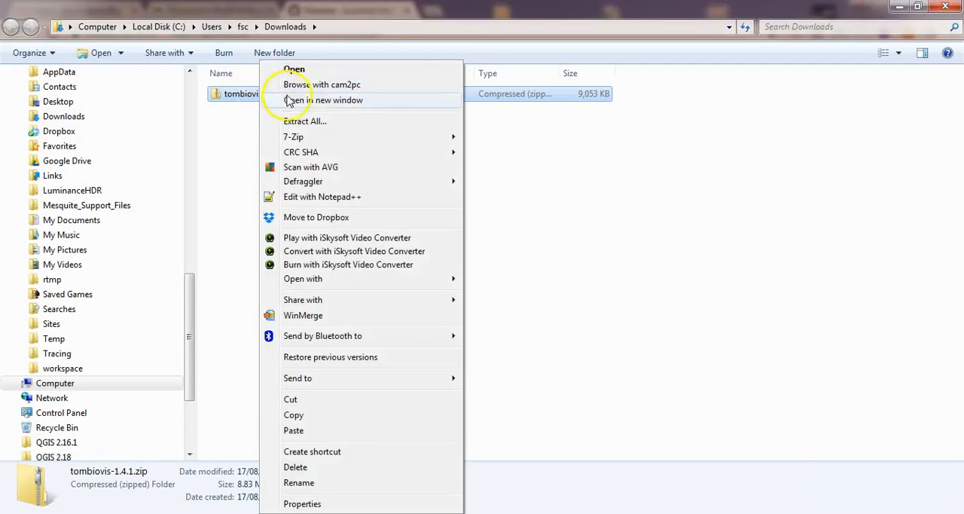
pyautogui.click(317, 123)
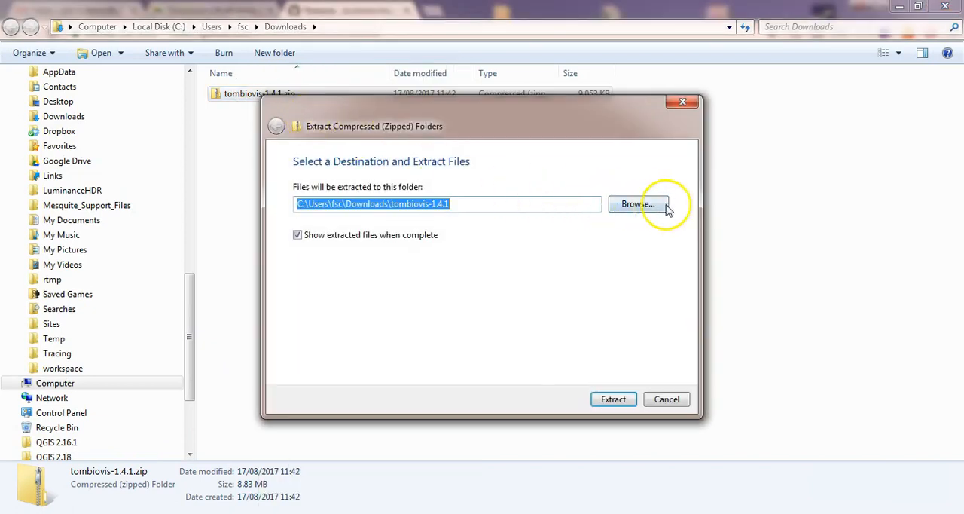
pyautogui.click(649, 207)
pyautogui.click(396, 212)
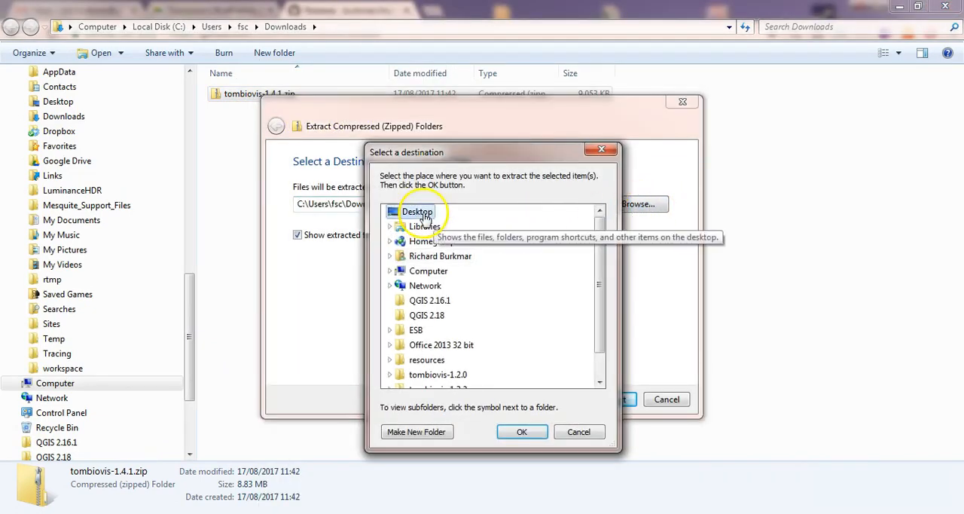
pyautogui.click(514, 434)
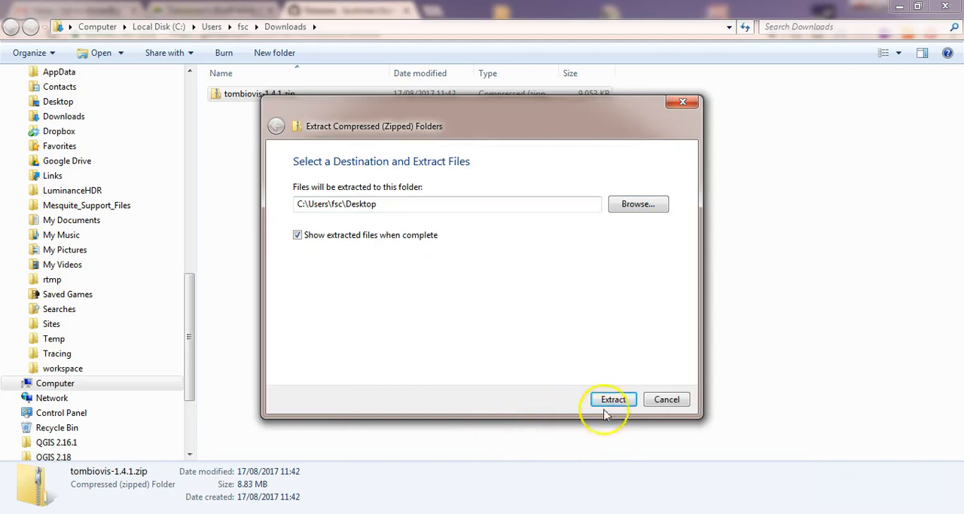
pyautogui.click(613, 400)
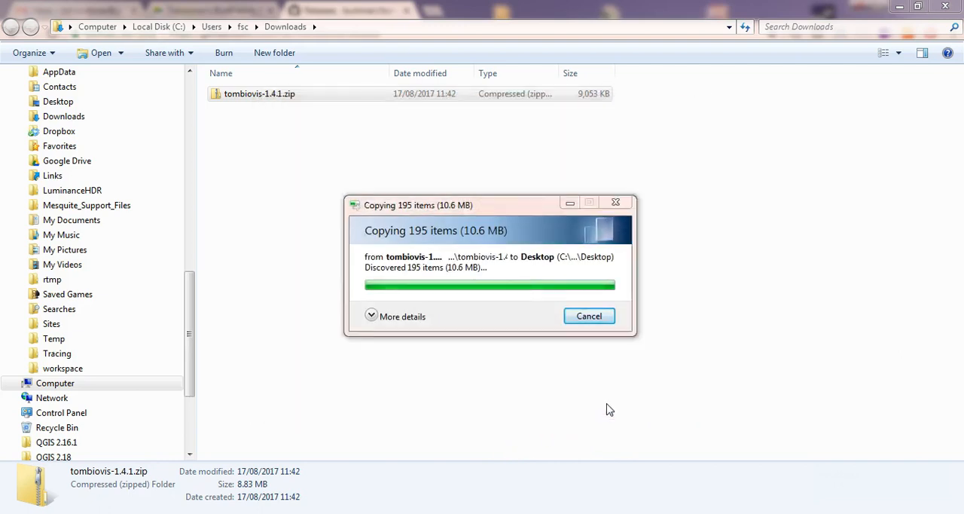
# Close the open folder windows, minimise the browser and select the extracted tombiovis-1.4.1 folder on the desktop.
pyautogui.click(946, 10)
pyautogui.click(946, 9)
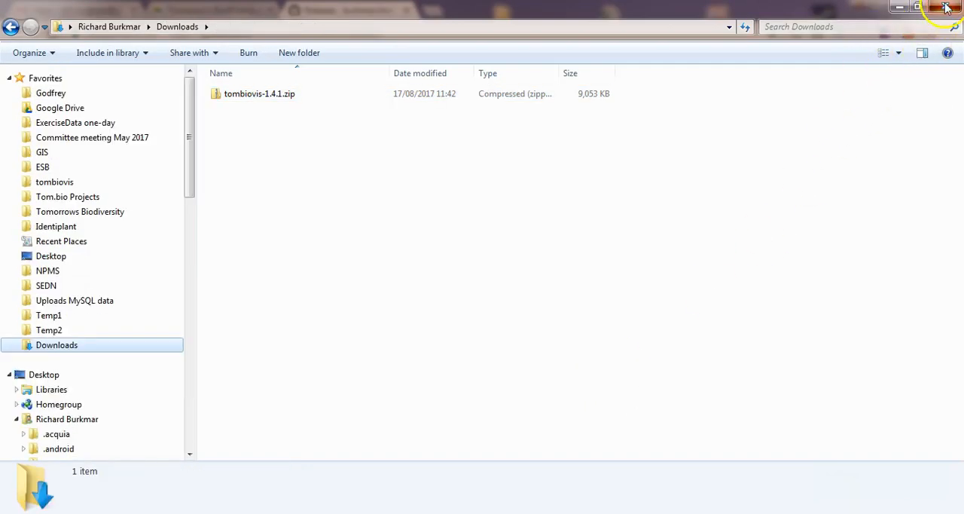
pyautogui.click(946, 8)
pyautogui.click(905, 6)
pyautogui.click(498, 105)
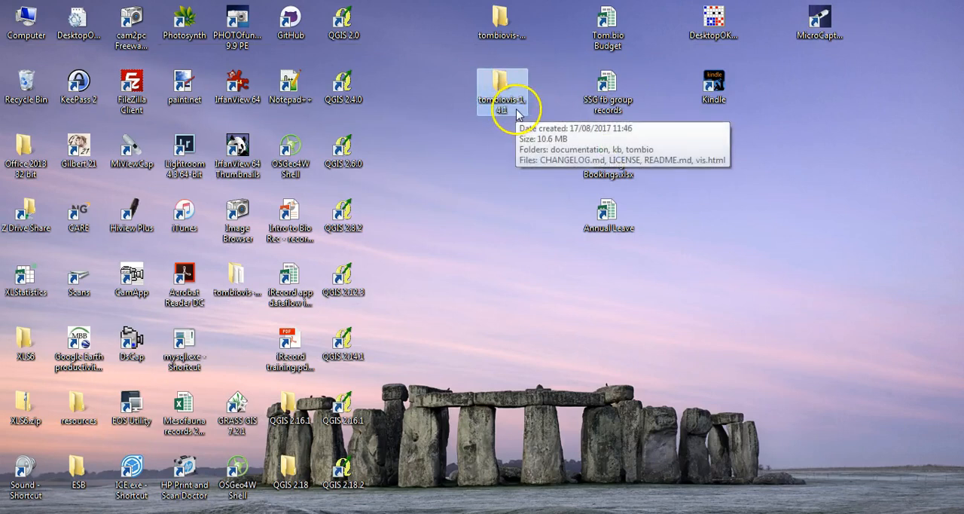
# Copy the harvestmen knowledge-base folder from the kb folder of the old tombiovis-1.3.2 installation.
pyautogui.click(501, 23)
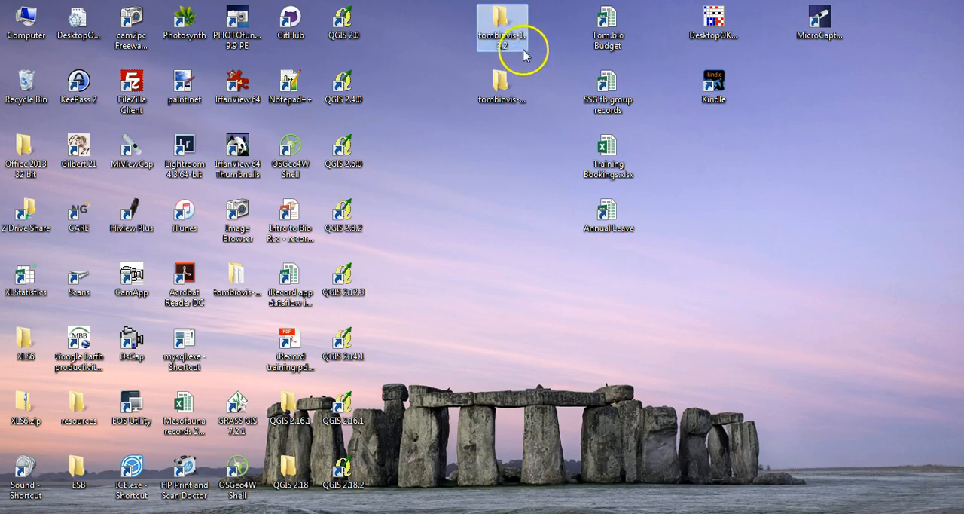
pyautogui.doubleClick(500, 38)
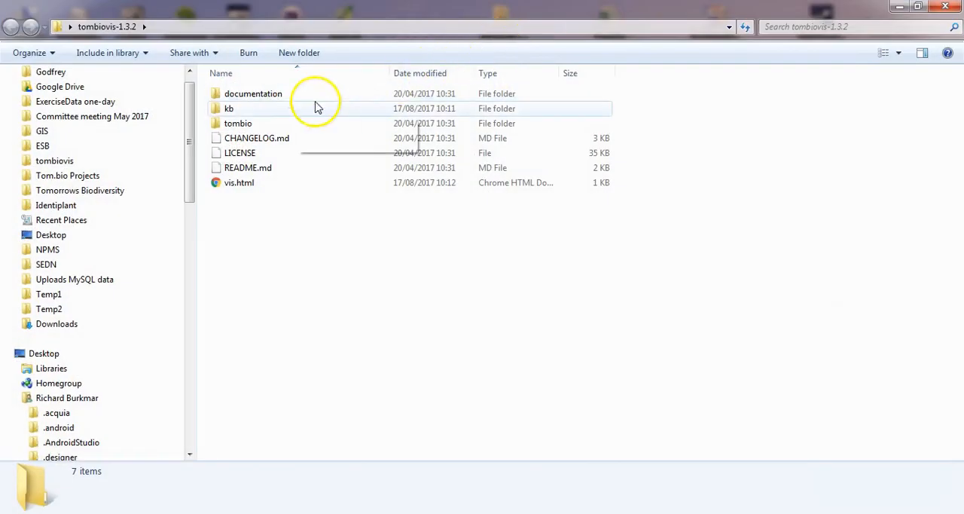
pyautogui.doubleClick(228, 110)
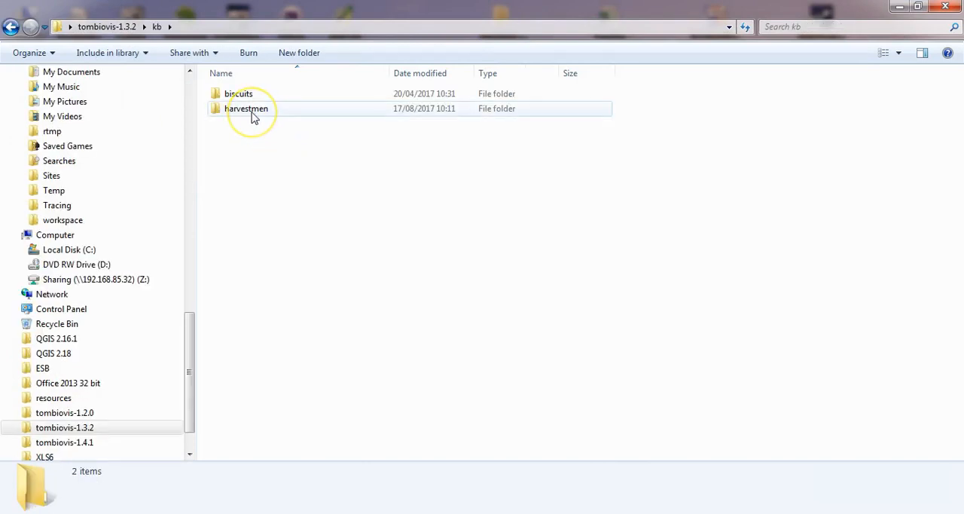
pyautogui.click(254, 115)
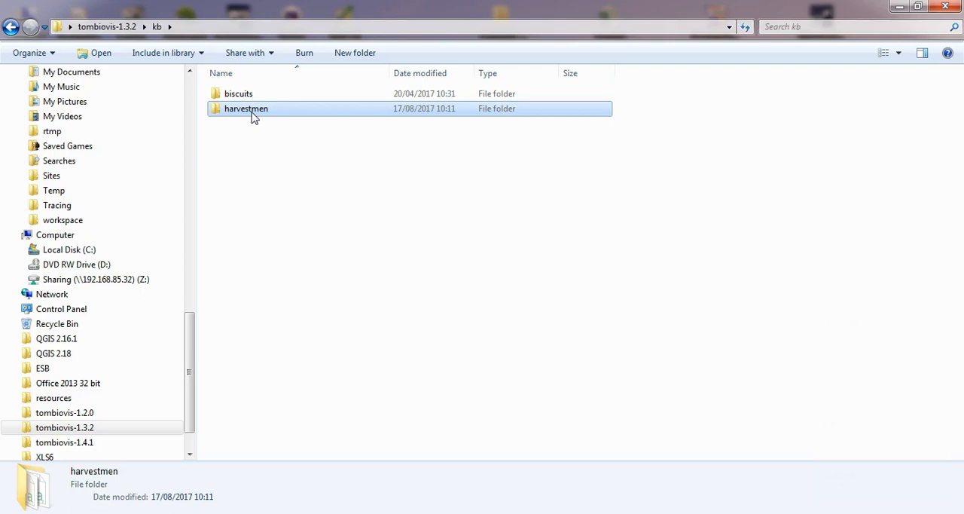
# Close the old version's folder and paste the harvestmen folder into the kb folder of tombiovis-1.4.1.
pyautogui.click(951, 7)
pyautogui.doubleClick(503, 94)
pyautogui.doubleClick(269, 114)
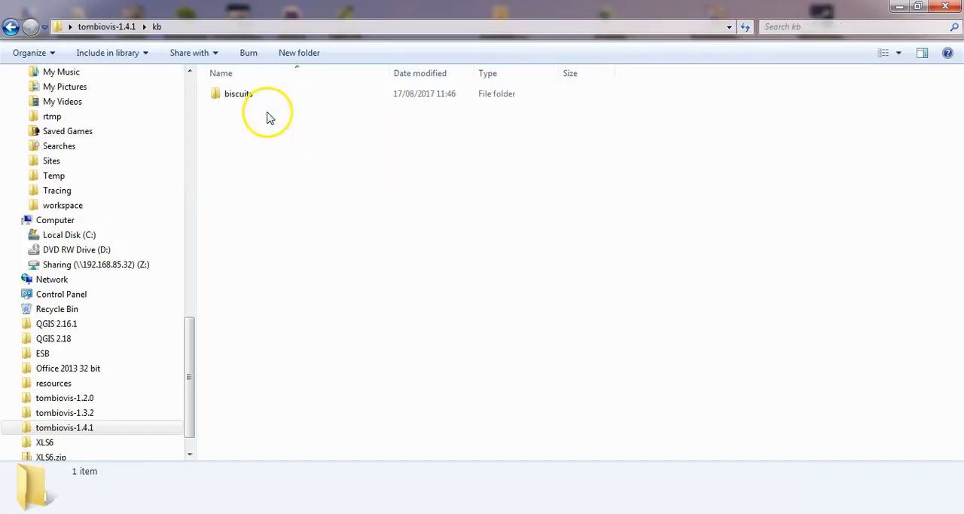
pyautogui.hotkey('ctrl', 'v')
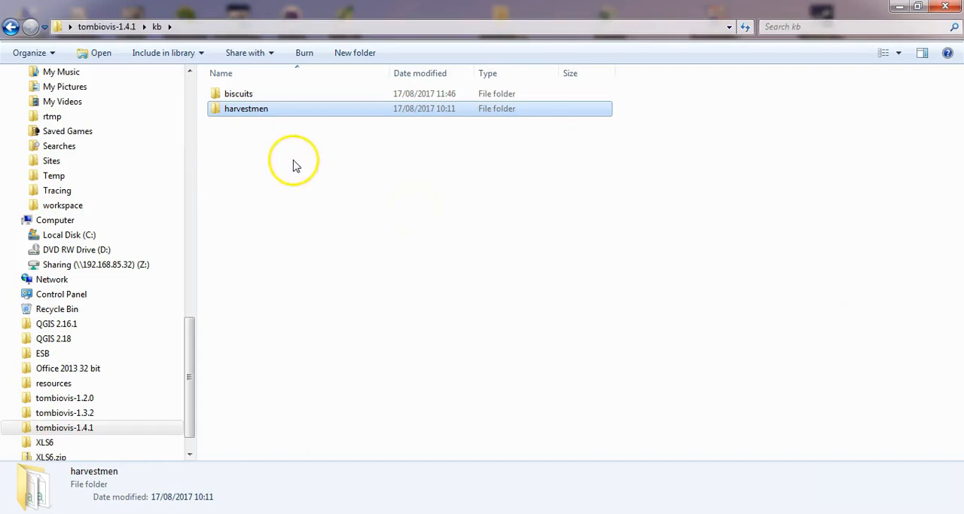
# Go back to the main tombiovis-1.4.1 folder and open its vis.html file in Notepad.
pyautogui.click(83, 26)
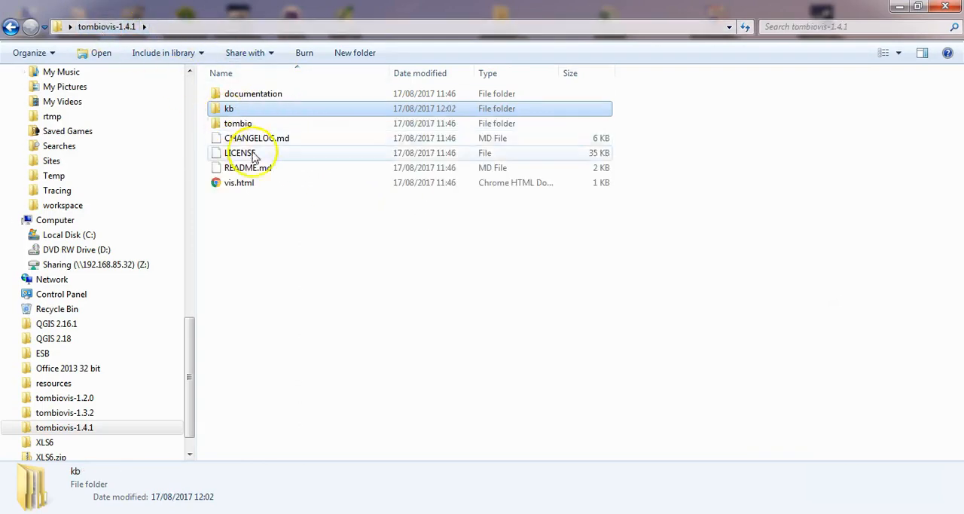
pyautogui.click(242, 189)
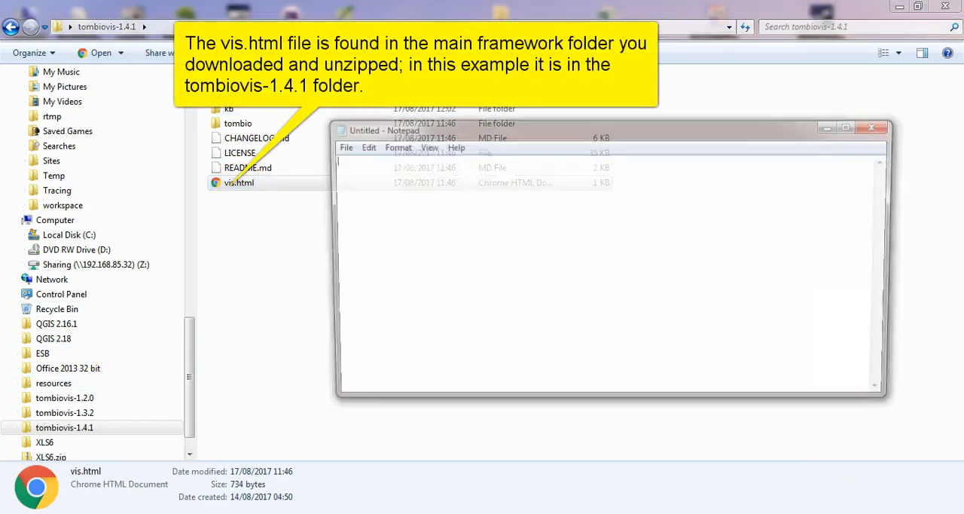
pyautogui.moveTo(441, 129); pyautogui.dragTo(303, 238)
pyautogui.moveTo(245, 183); pyautogui.dragTo(285, 279)
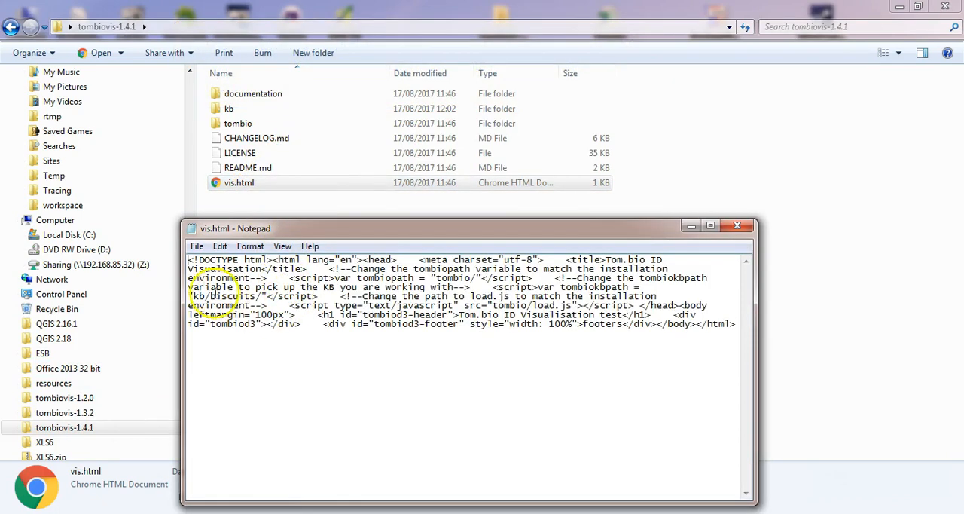
# Change the tombiokbpath value in vis.html to "kb/harvestmen/", save the file and close it.
pyautogui.moveTo(211, 296); pyautogui.dragTo(249, 296)
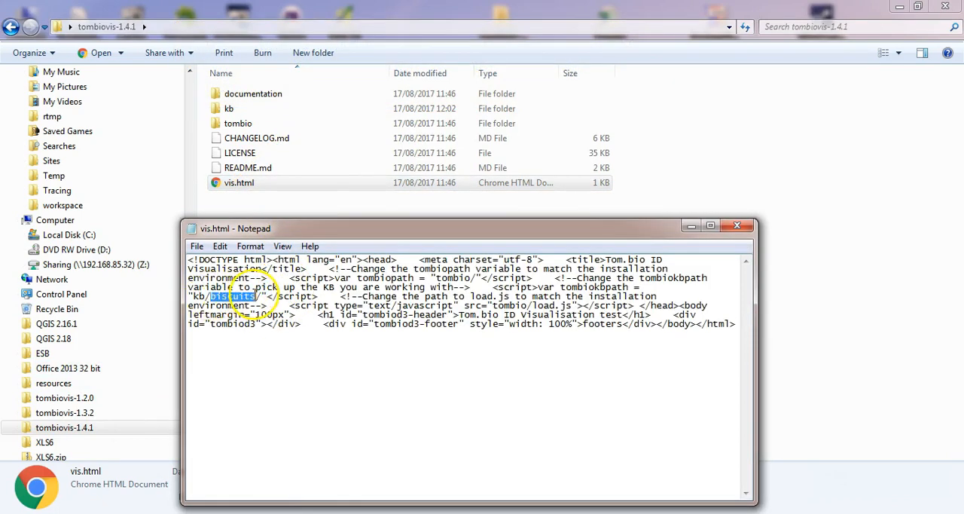
pyautogui.write('harvel')
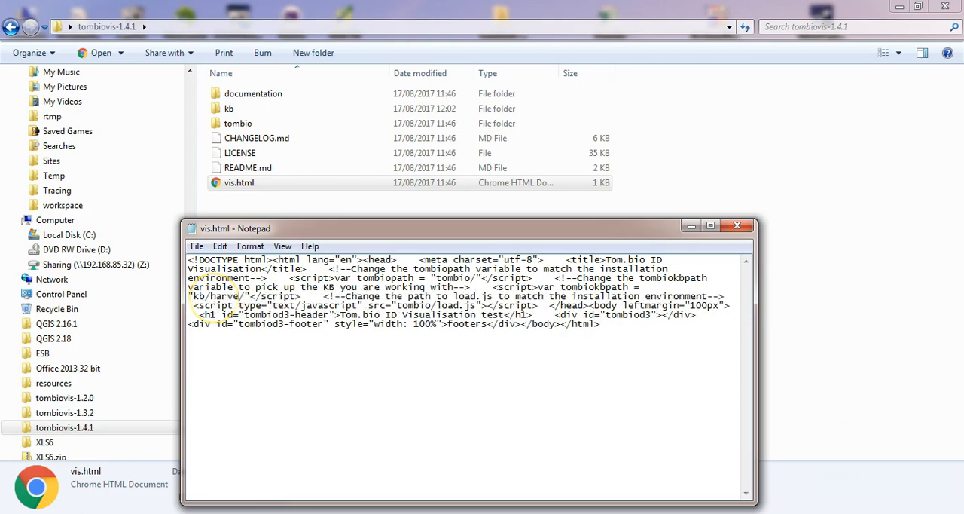
pyautogui.write('stmen')
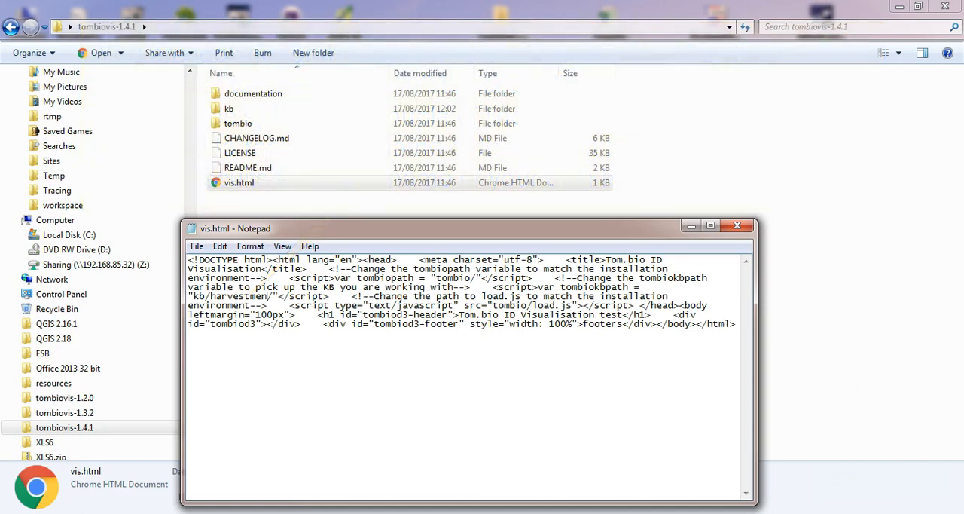
pyautogui.click(197, 247)
pyautogui.click(220, 293)
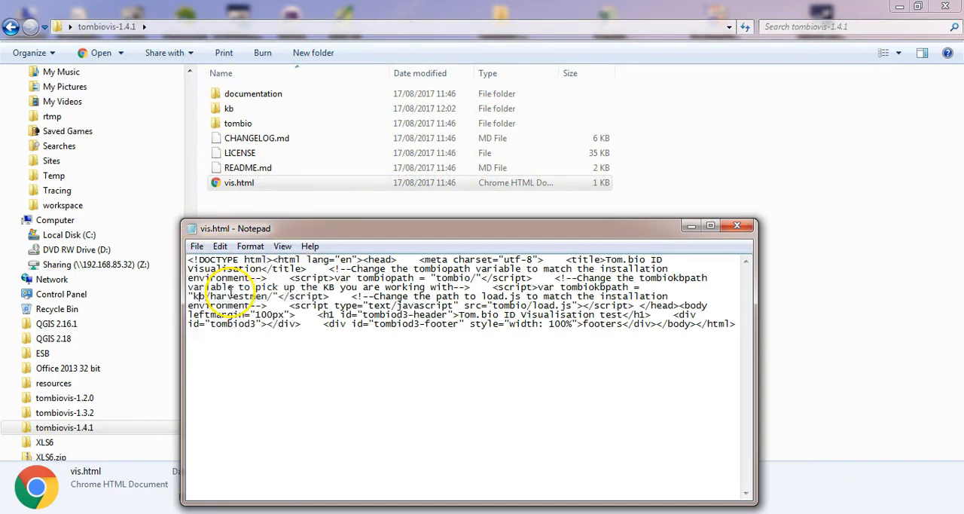
pyautogui.click(736, 225)
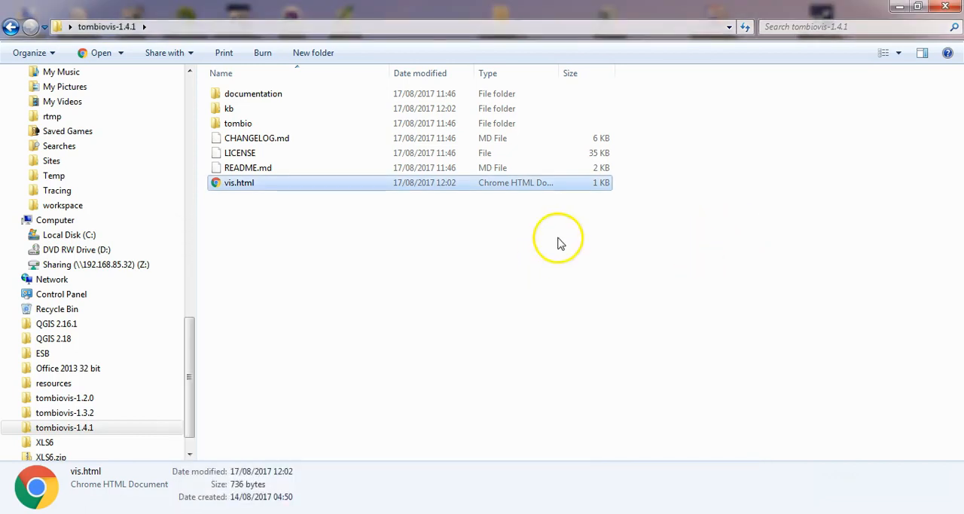
# Minimise the folder window, switch to Chrome and launch the Web Server app from the Chrome apps page.
pyautogui.click(899, 9)
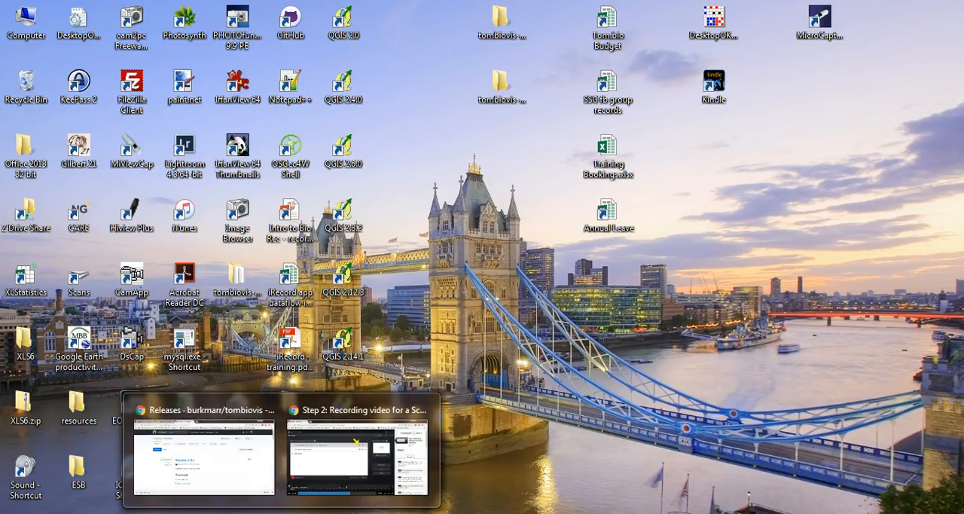
pyautogui.click(237, 468)
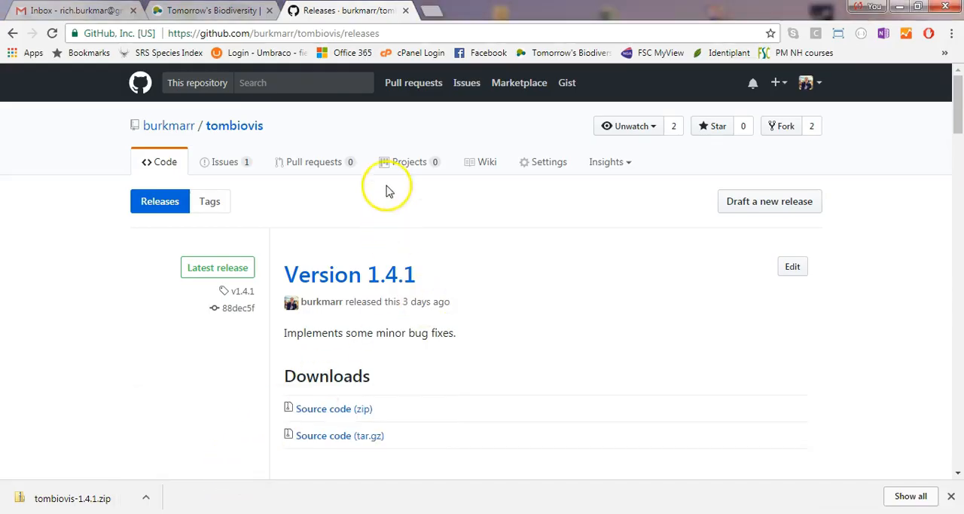
pyautogui.click(431, 15)
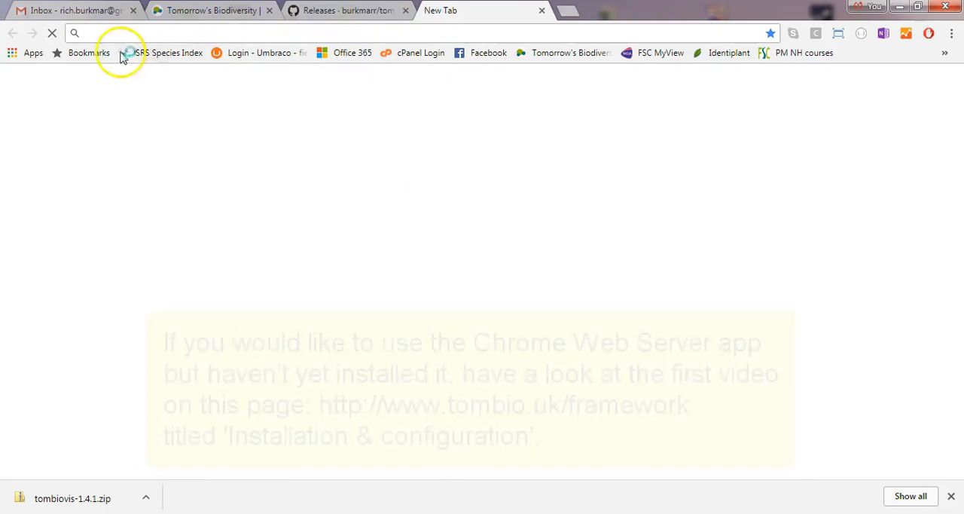
pyautogui.click(25, 60)
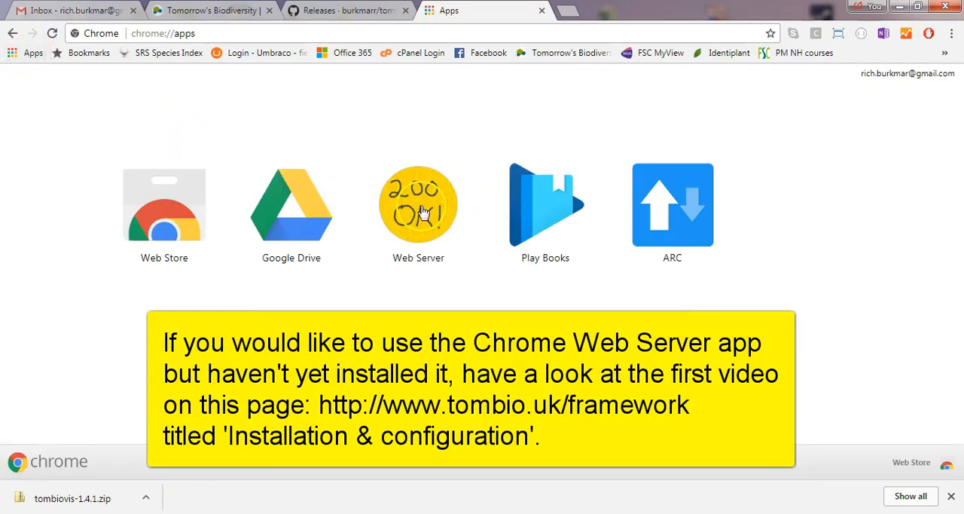
pyautogui.click(424, 212)
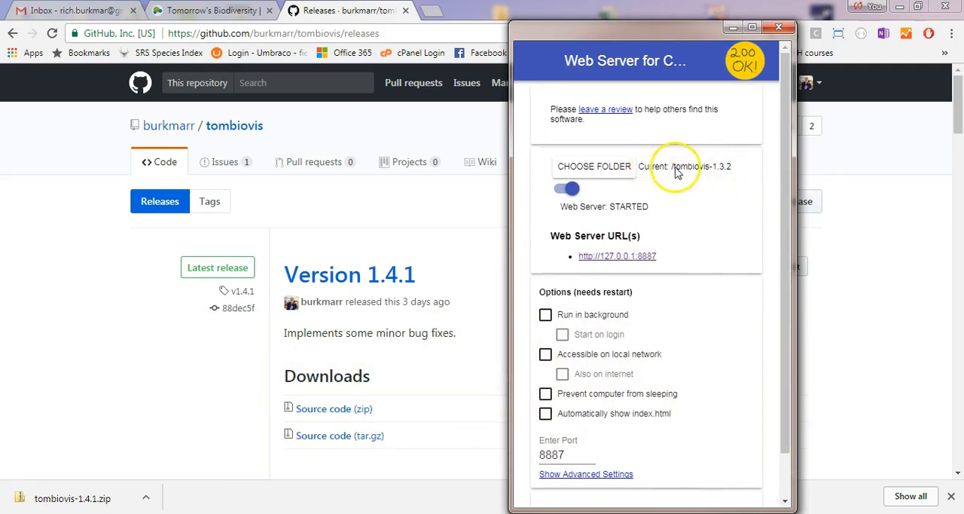
# Set the web server's served folder to tombiovis-1.4.1 on the desktop.
pyautogui.click(607, 170)
pyautogui.click(419, 212)
pyautogui.moveTo(601, 241); pyautogui.dragTo(601, 280)
pyautogui.click(454, 365)
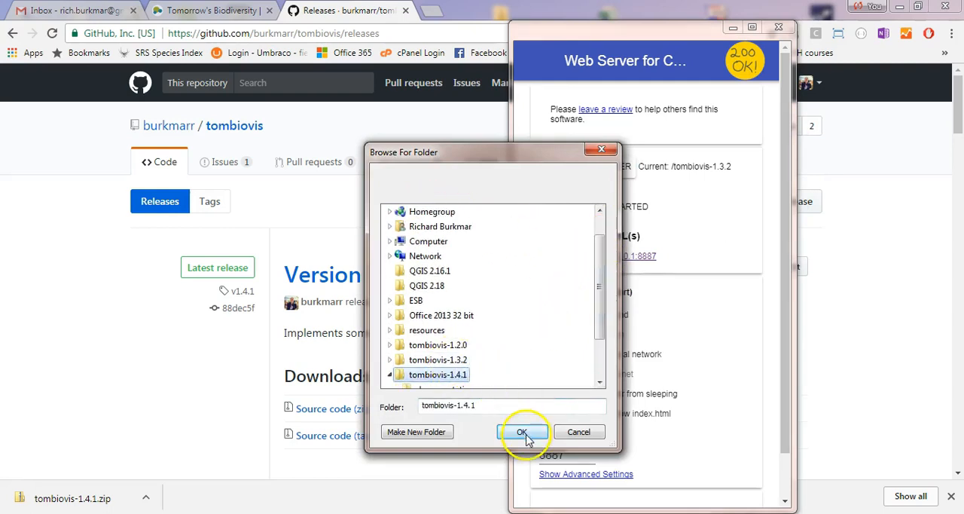
pyautogui.click(521, 431)
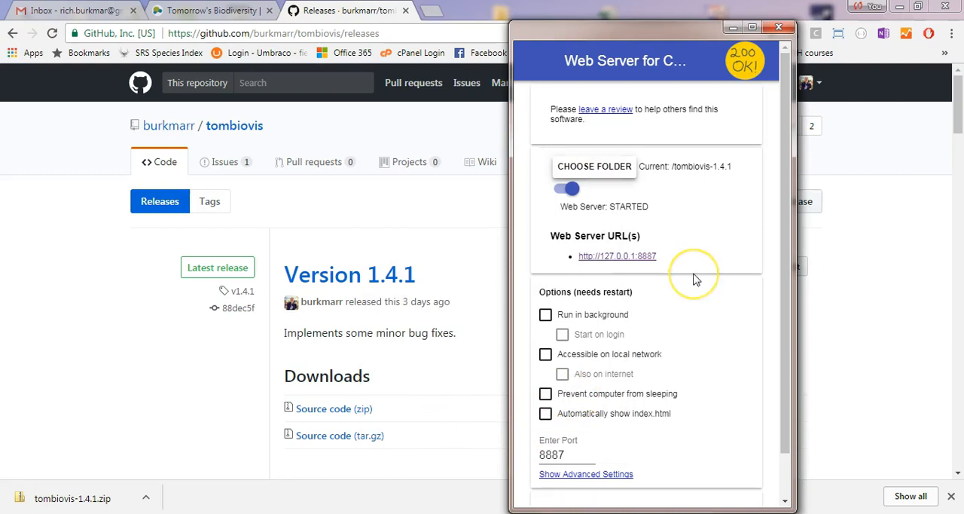
pyautogui.click(612, 257)
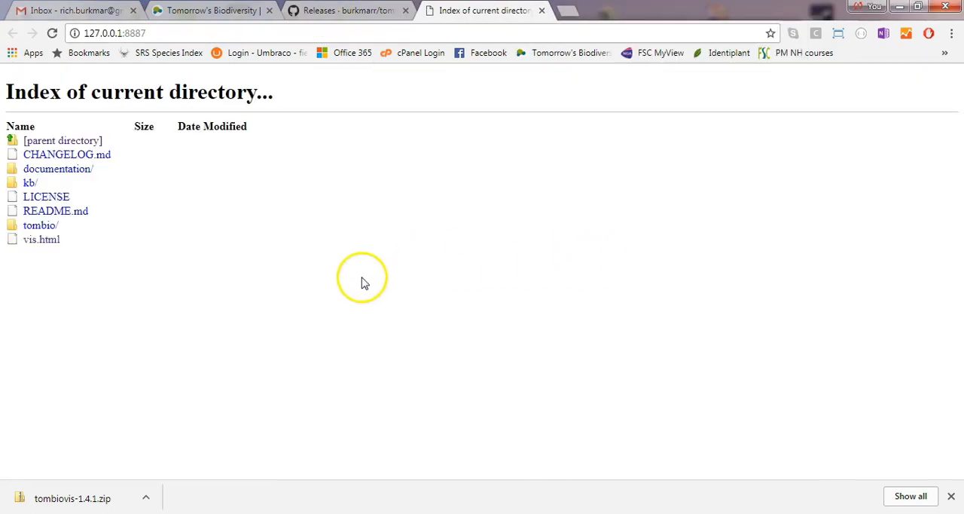
pyautogui.click(46, 243)
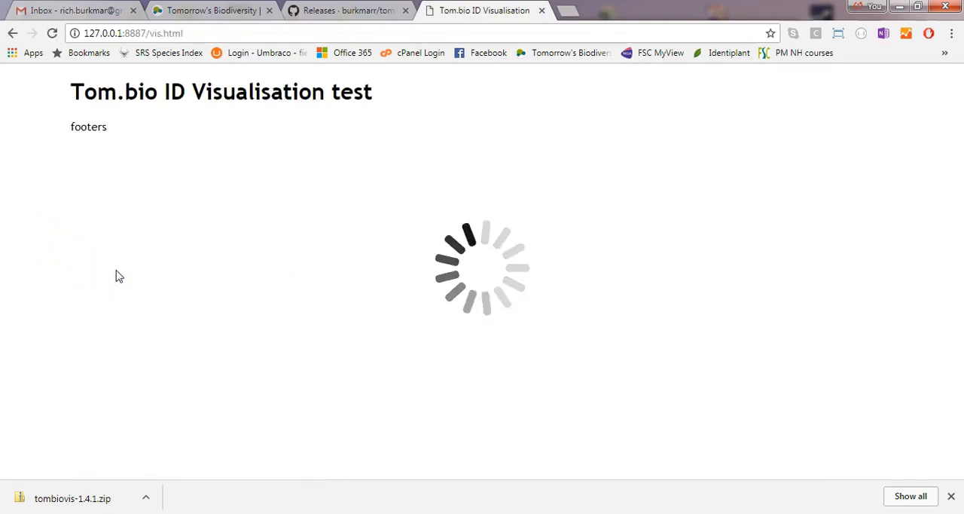
pyautogui.click(452, 219)
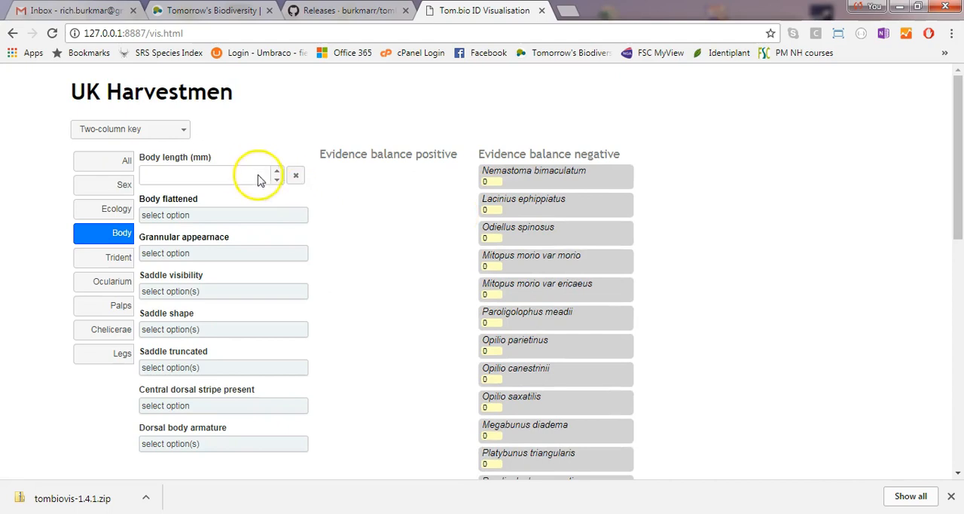
pyautogui.click(186, 134)
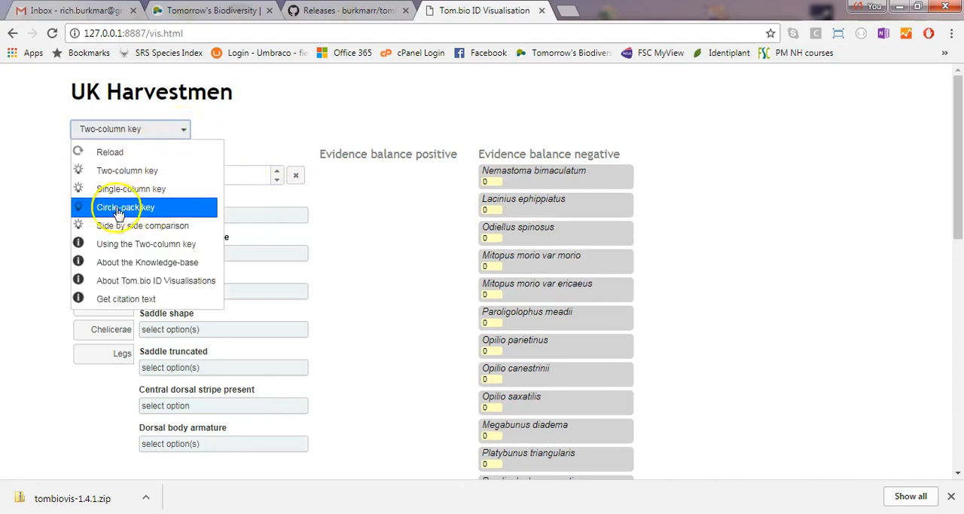
pyautogui.click(154, 215)
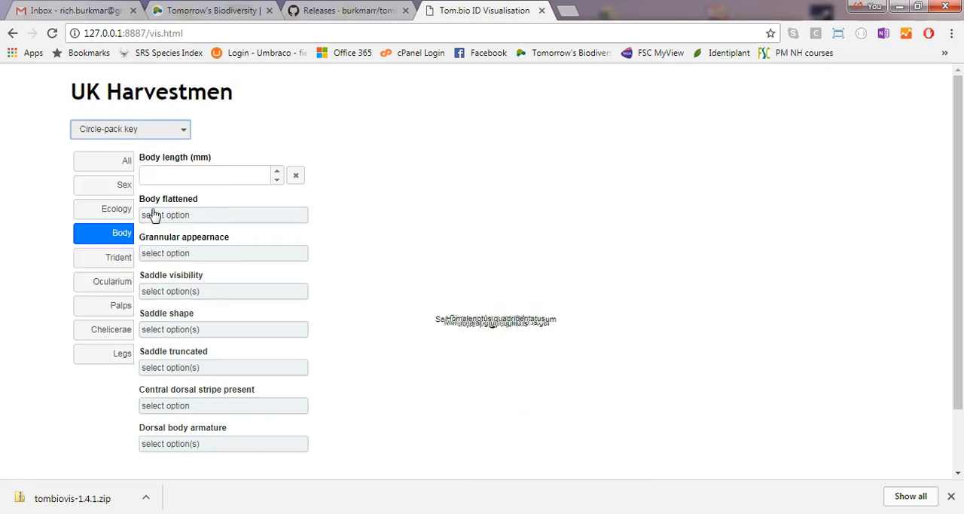